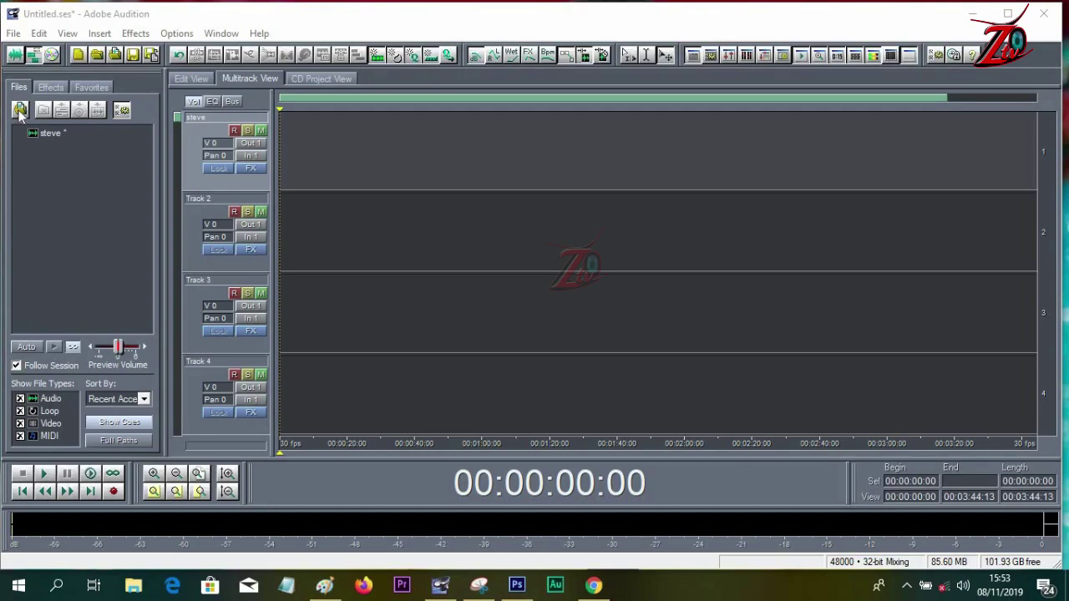
Import the audio file "zoomer online tv bk" from the desktop's Zoomer Tv > Raw Material folder into the session's file list.
click(20, 111)
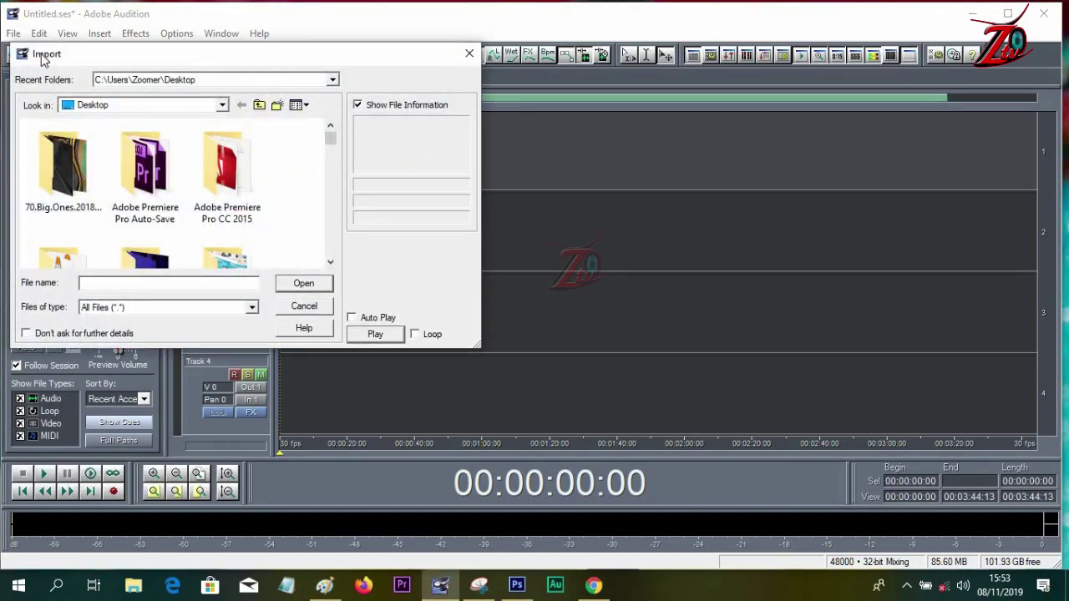
click(468, 53)
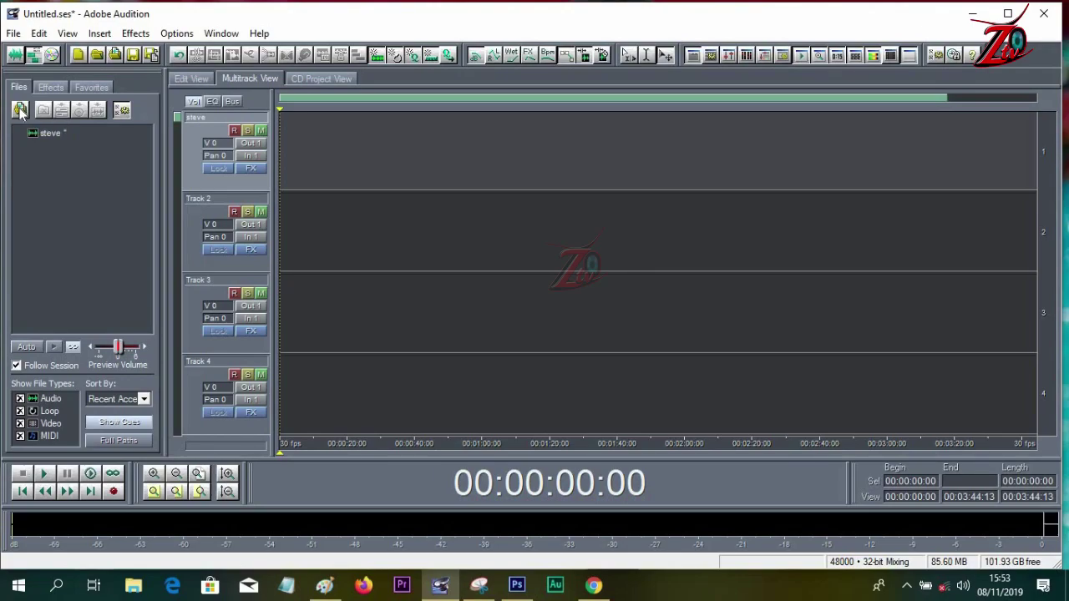
click(20, 111)
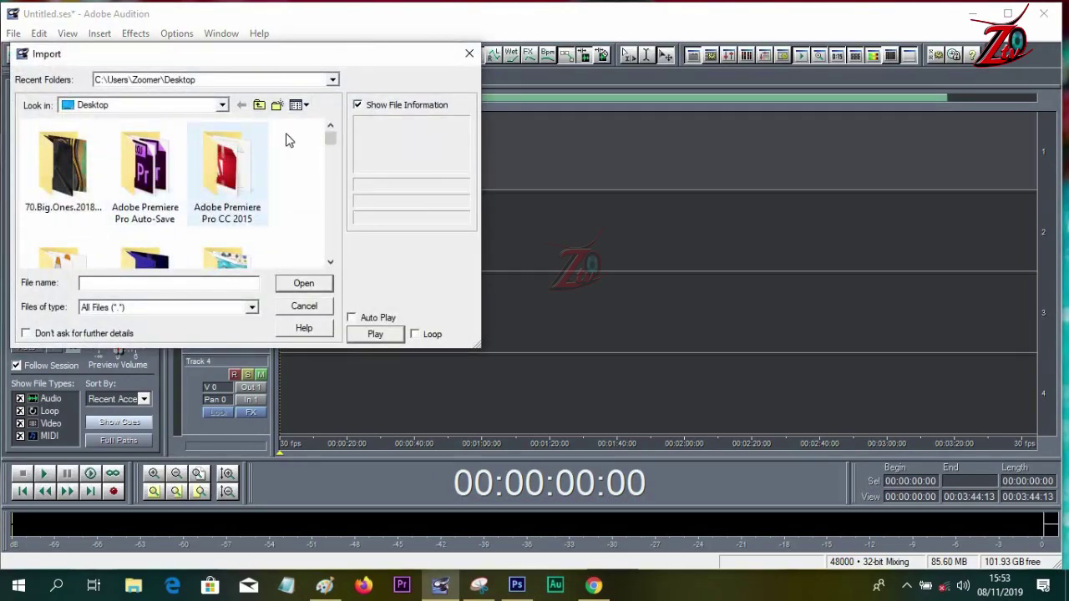
drag(333, 140, 335, 177)
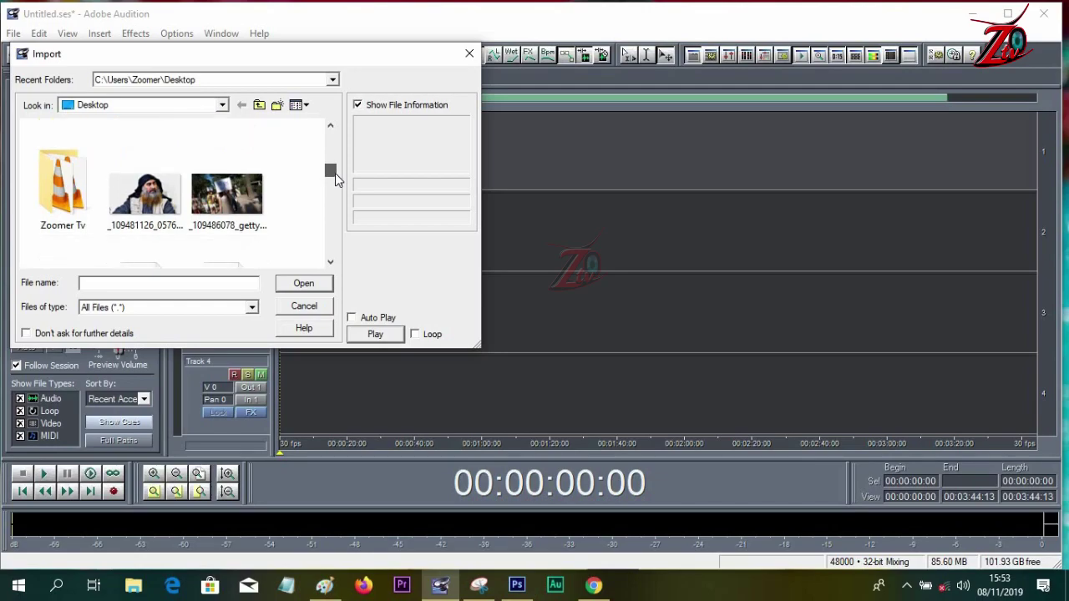
double_click(73, 194)
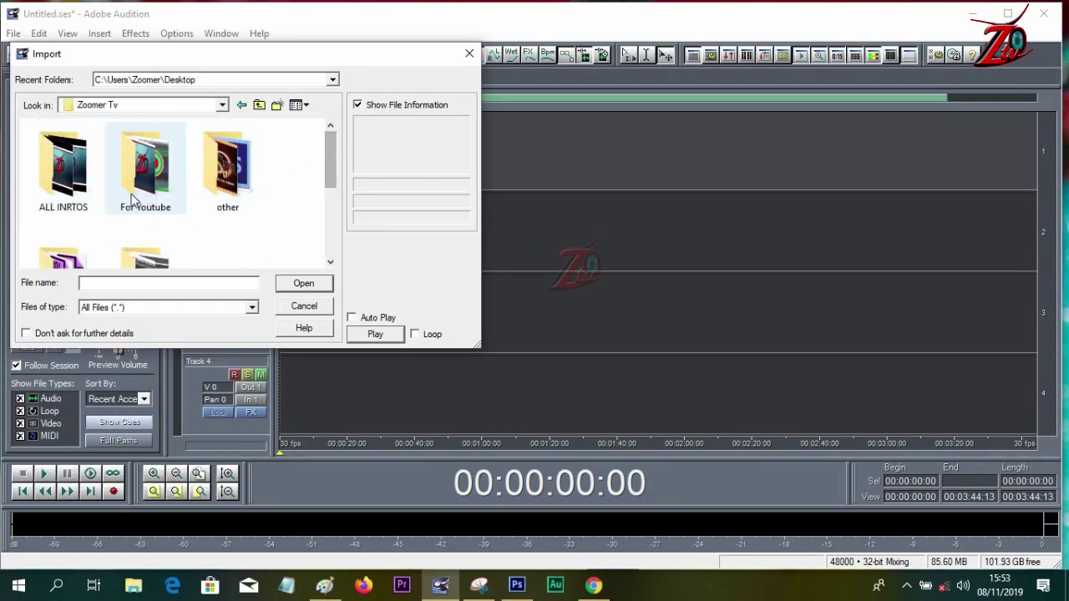
drag(335, 174, 336, 206)
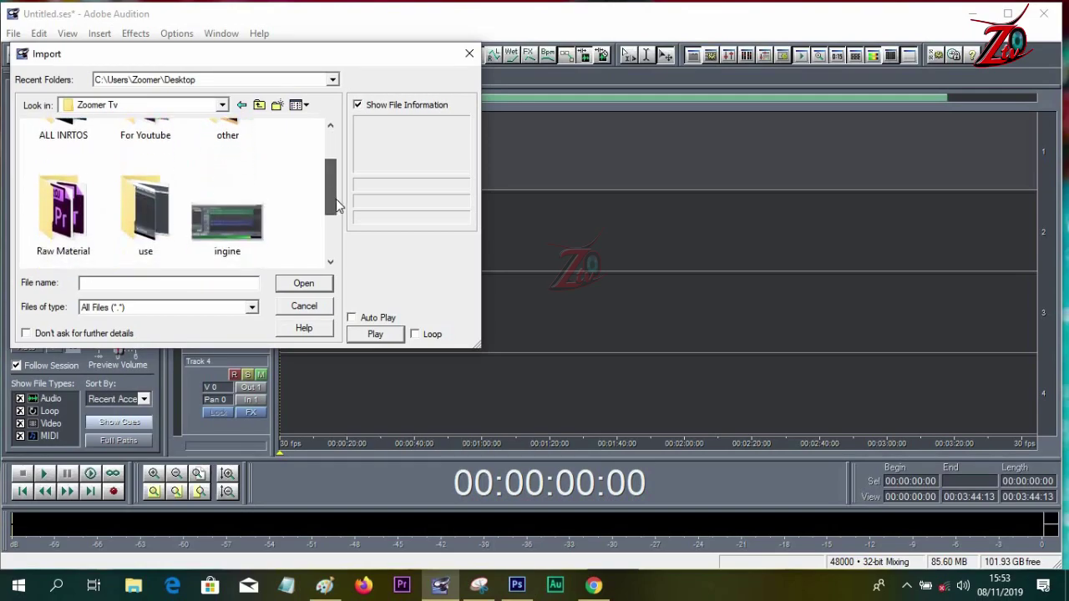
double_click(52, 205)
drag(332, 138, 329, 242)
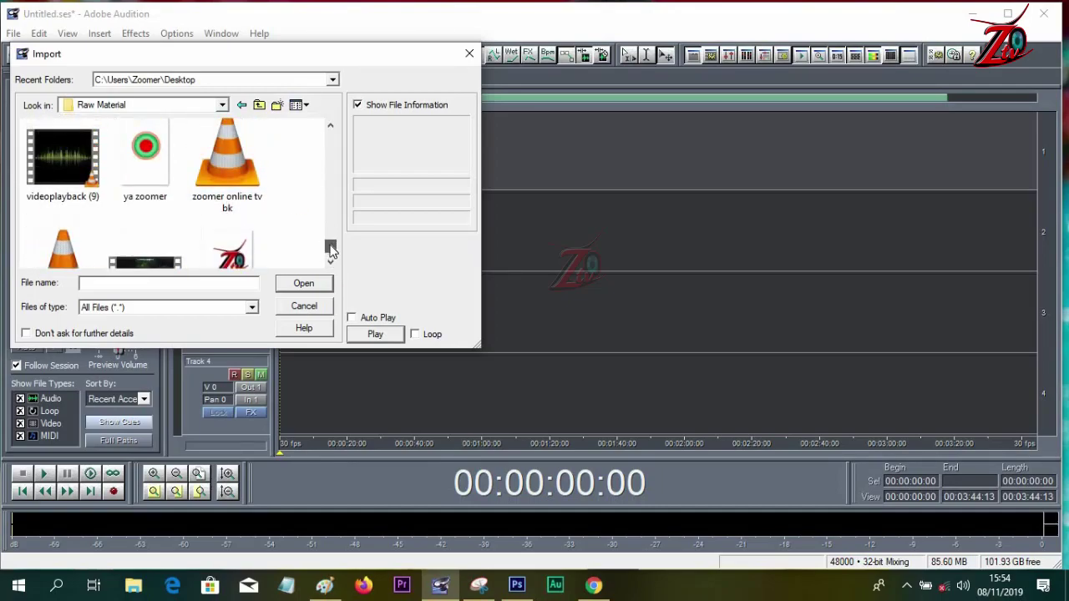
click(236, 171)
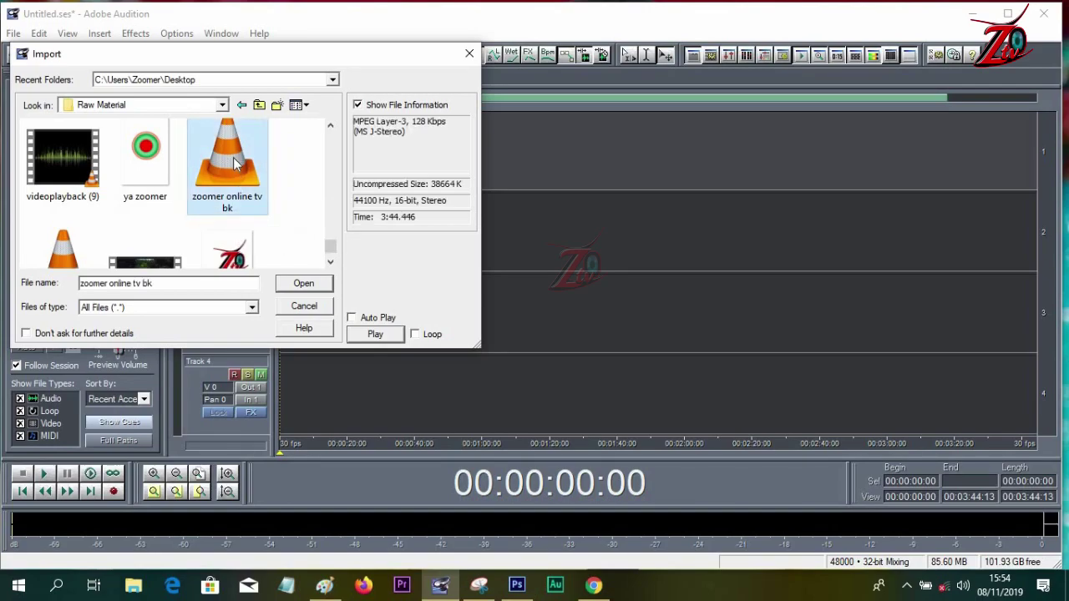
click(310, 287)
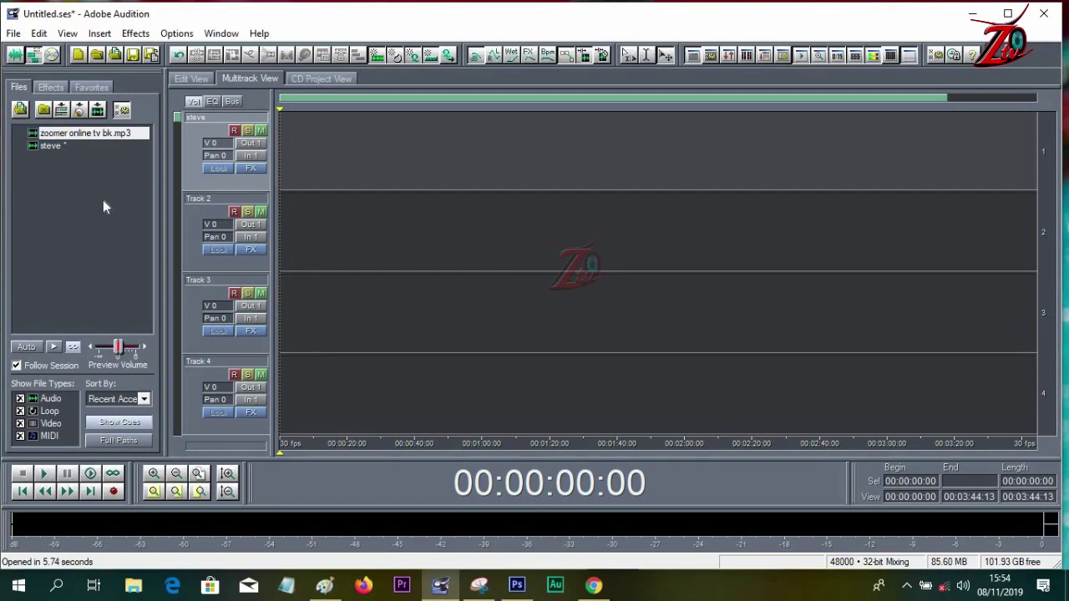
click(15, 35)
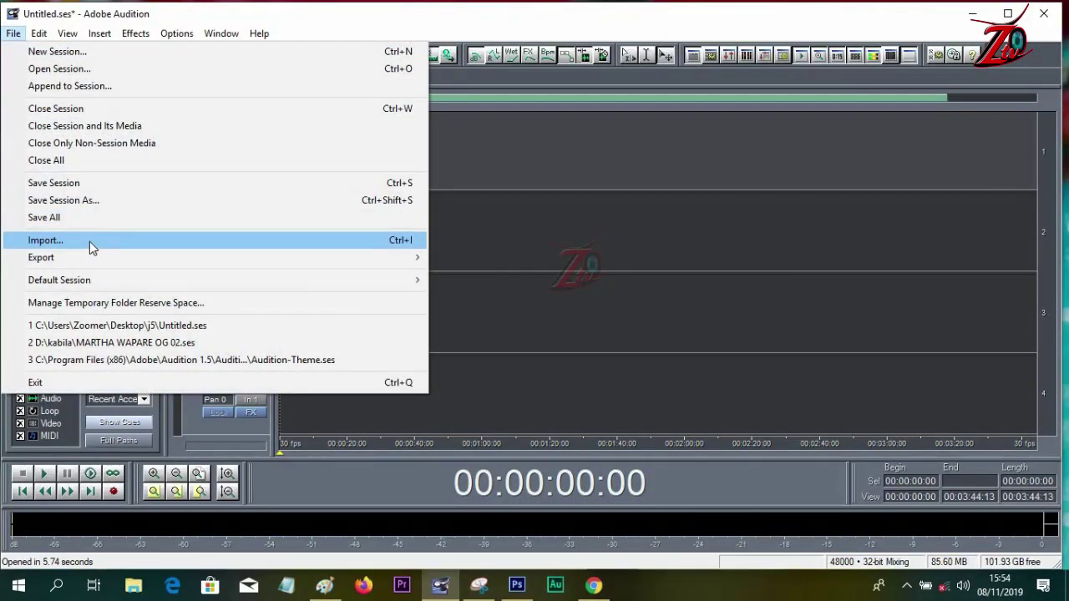
click(400, 241)
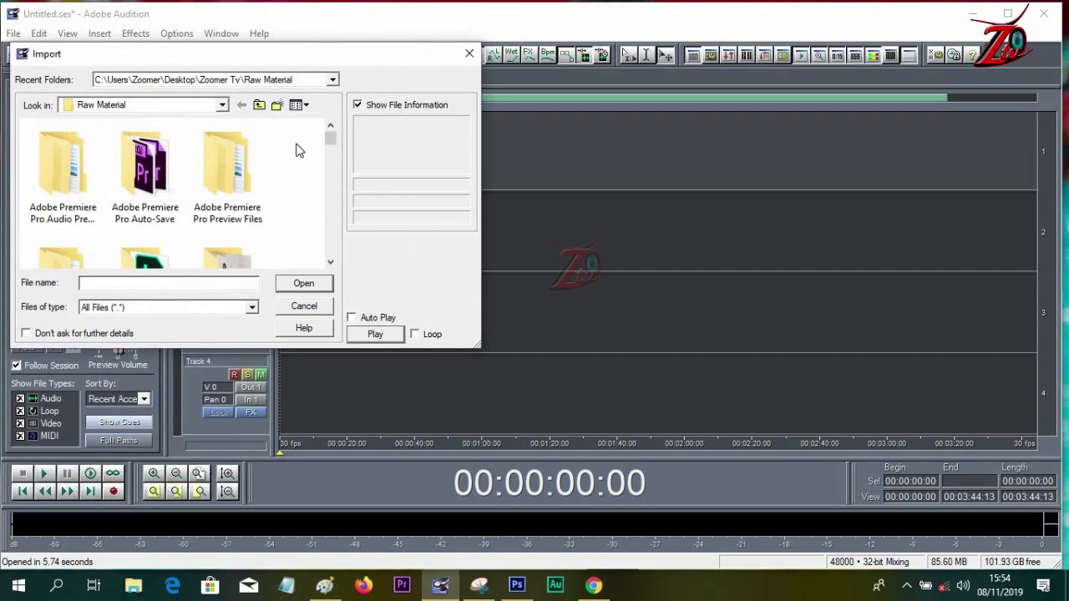
drag(336, 142, 325, 264)
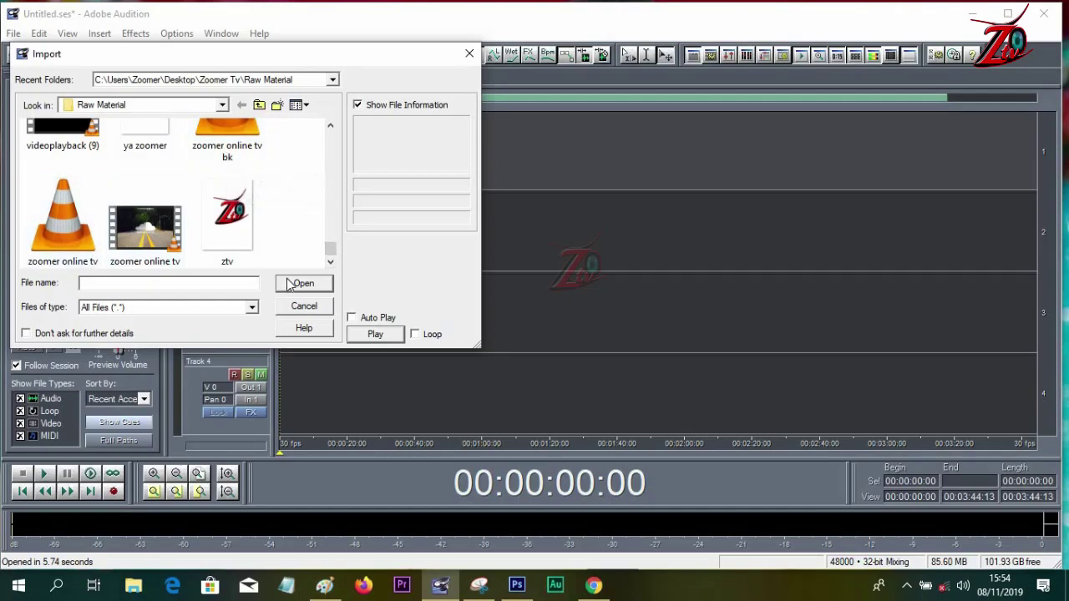
click(470, 55)
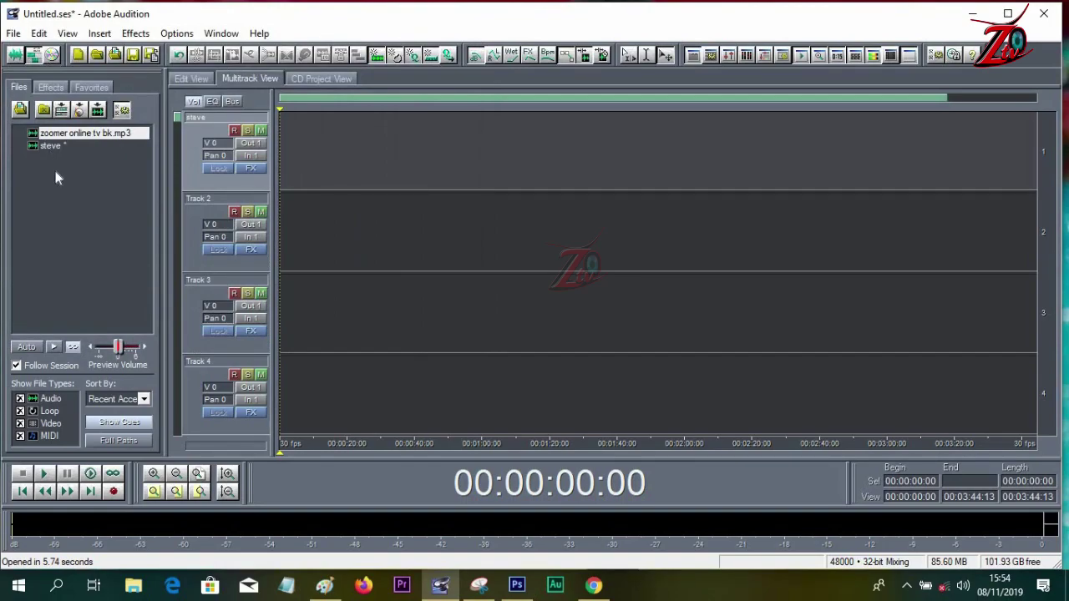
right_click(82, 219)
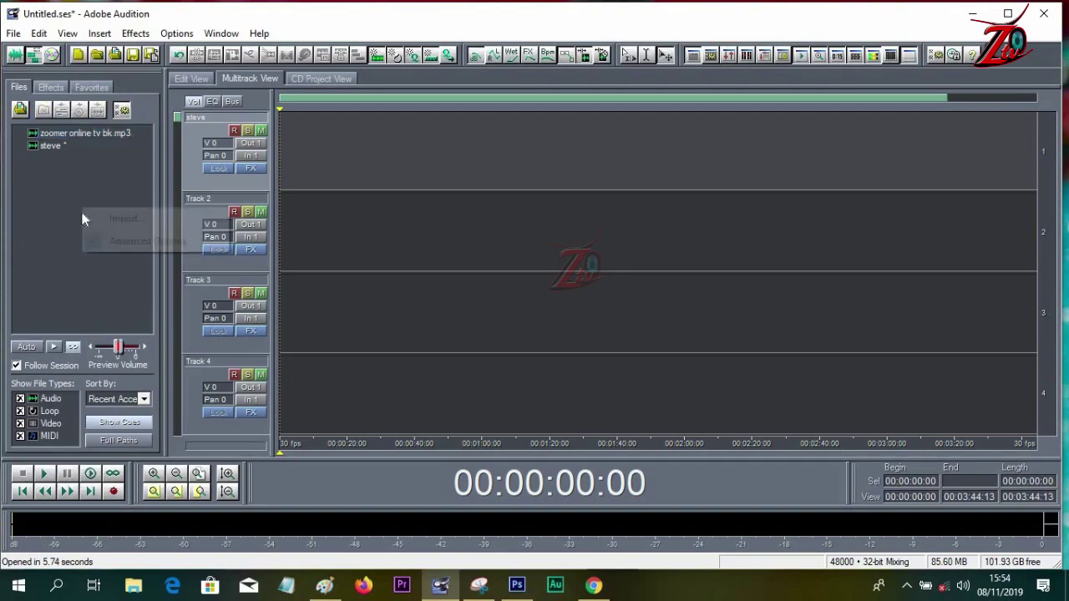
click(129, 221)
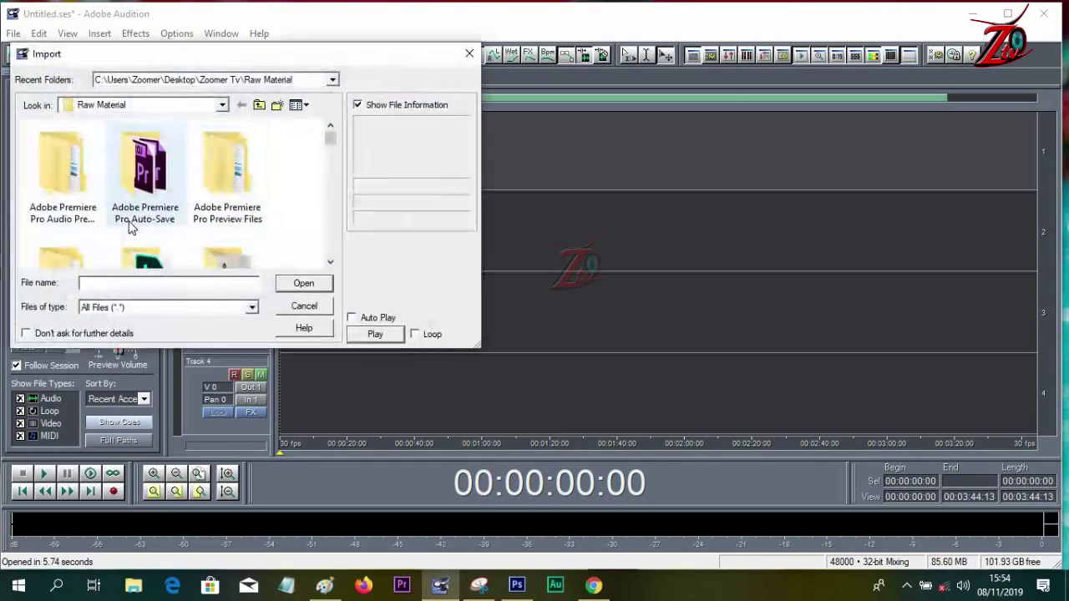
drag(331, 143, 341, 255)
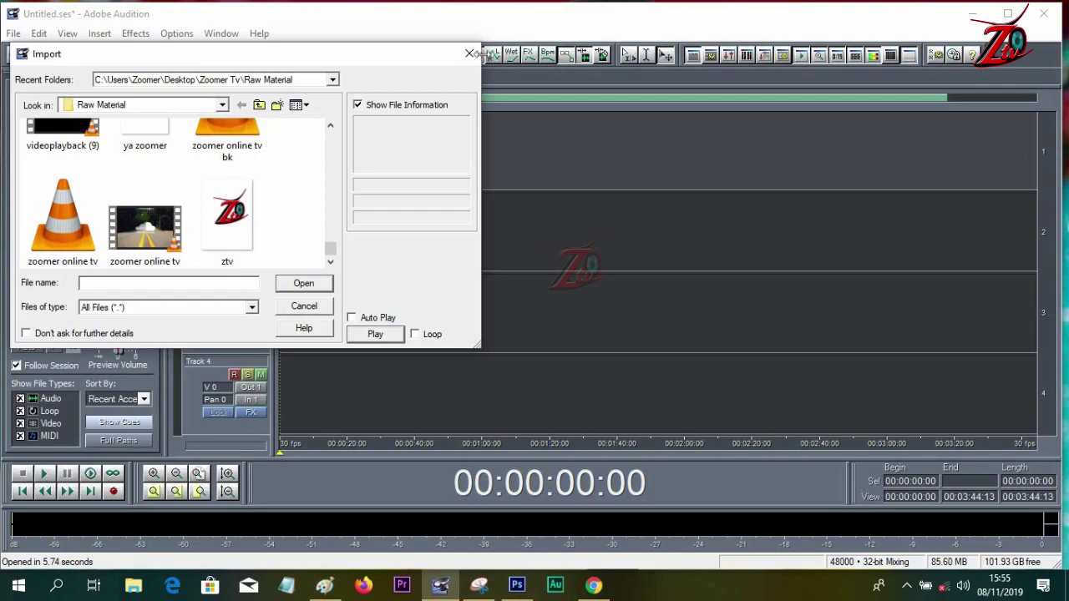
click(470, 54)
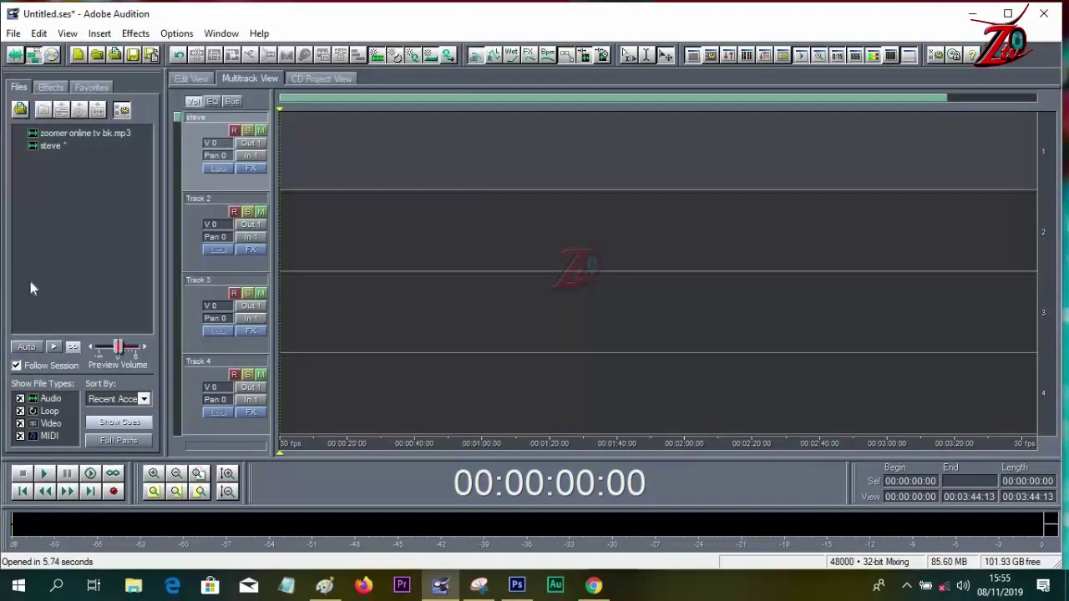
double_click(88, 214)
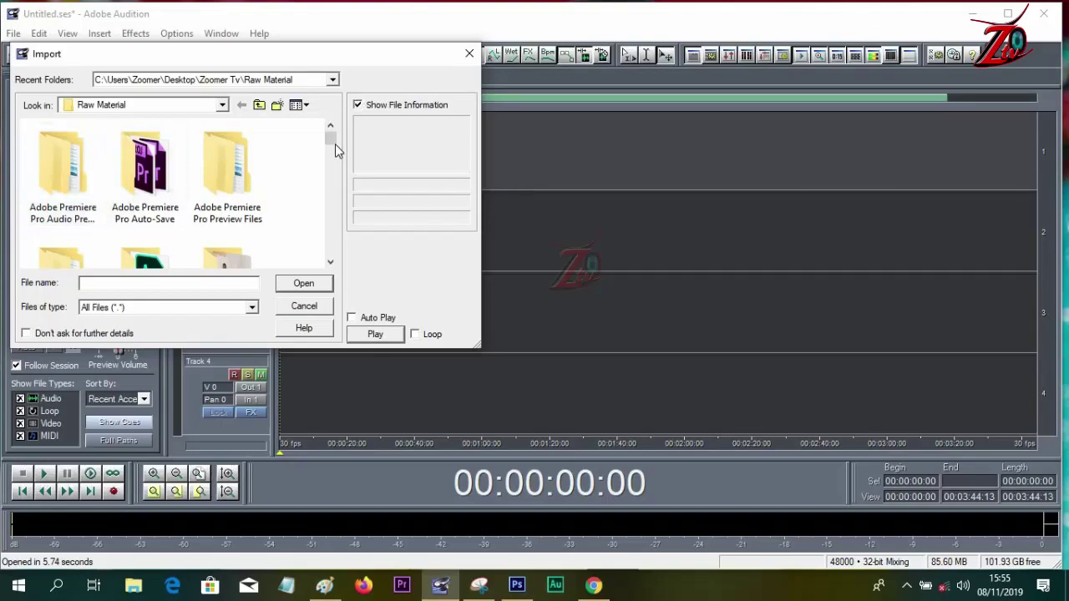
scroll(335, 146, down, 5)
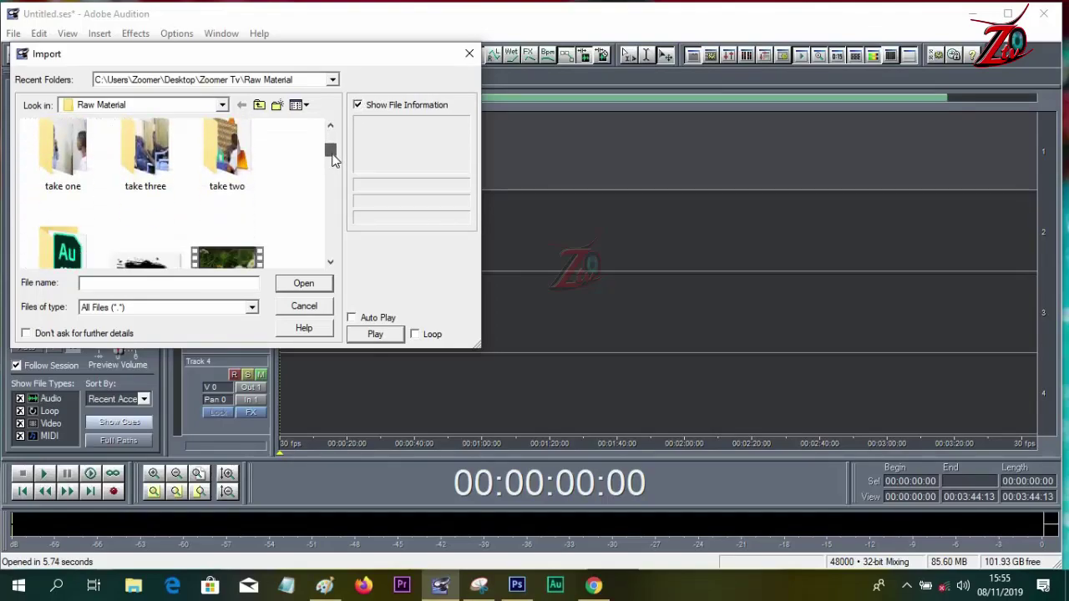
scroll(332, 180, down, 10)
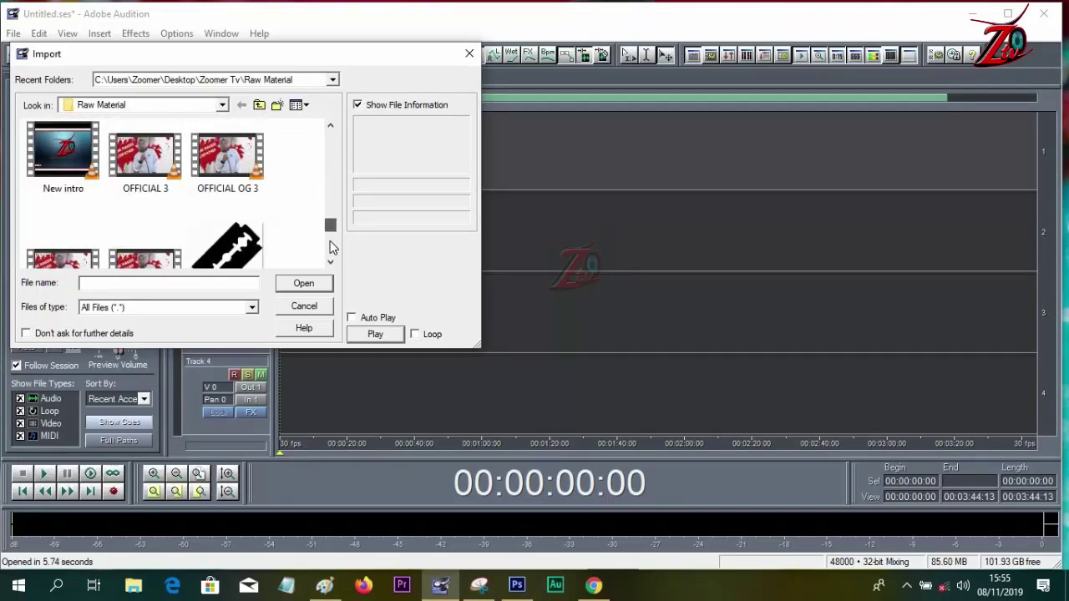
scroll(332, 253, down, 5)
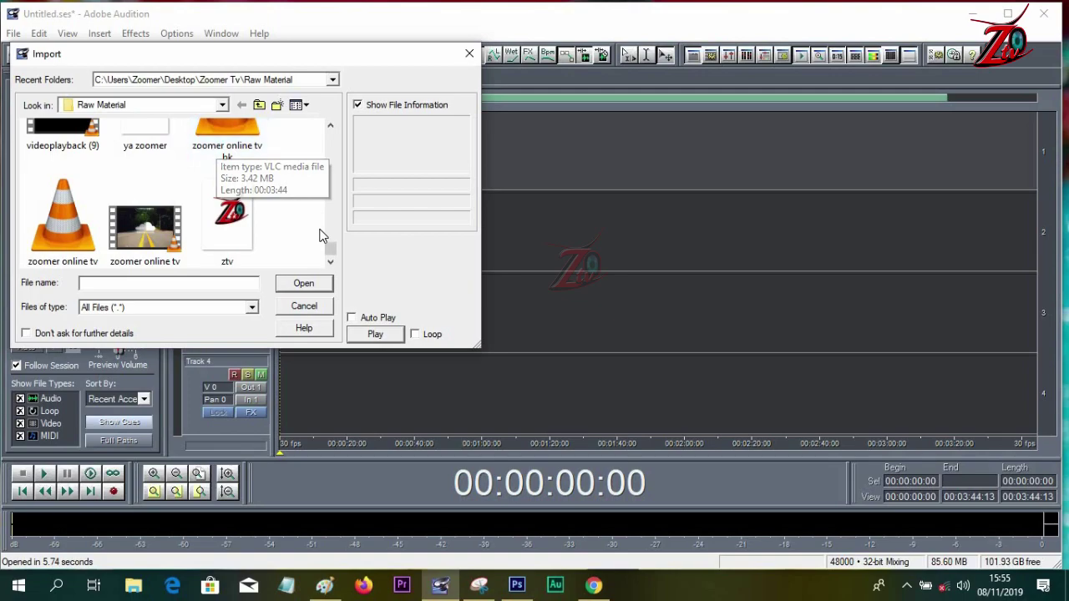
click(236, 162)
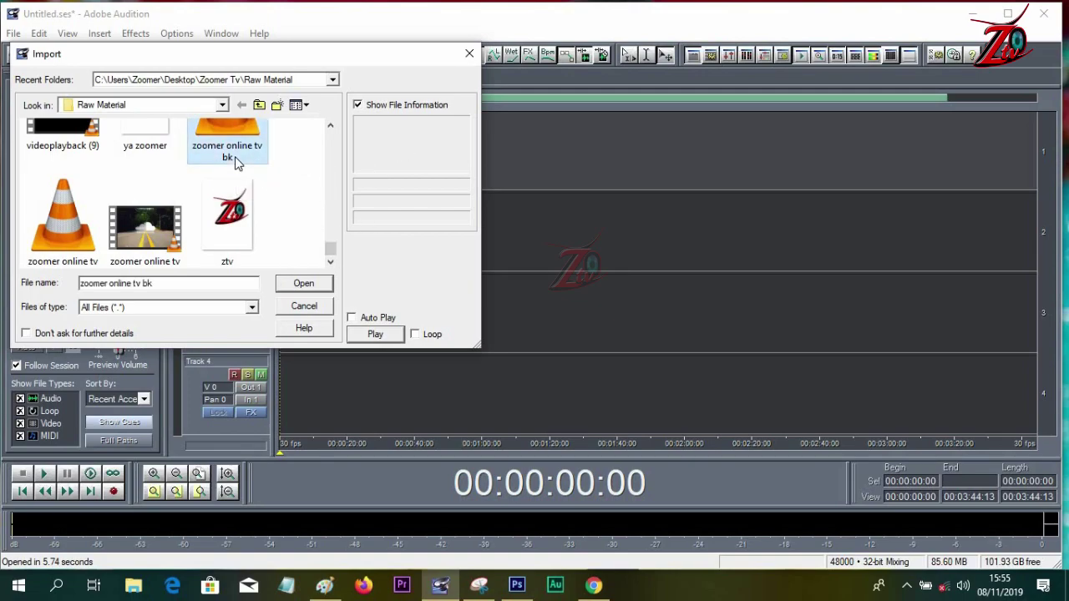
click(469, 53)
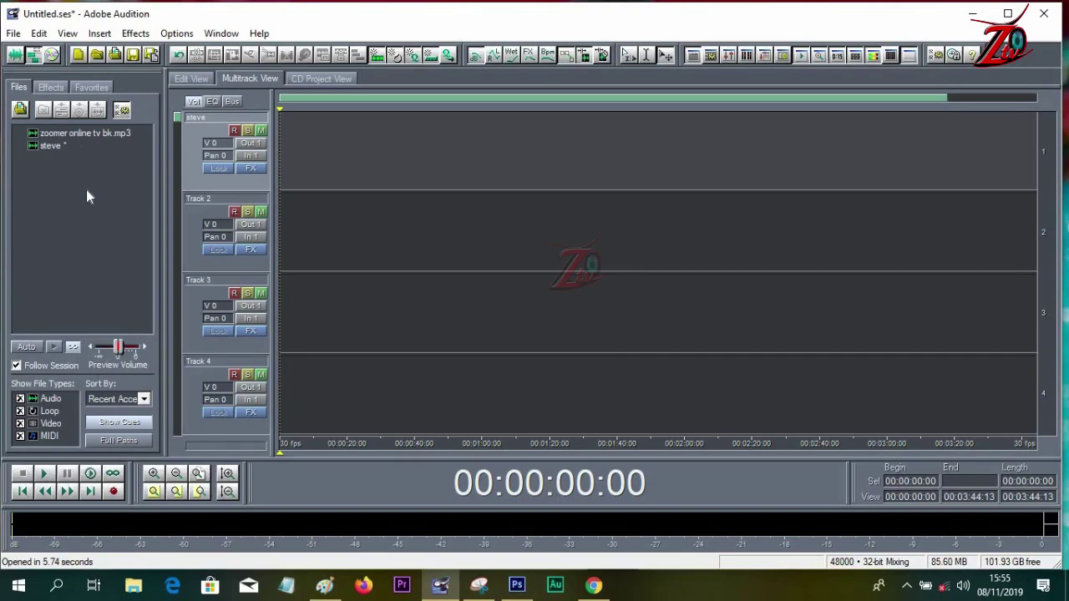
click(100, 35)
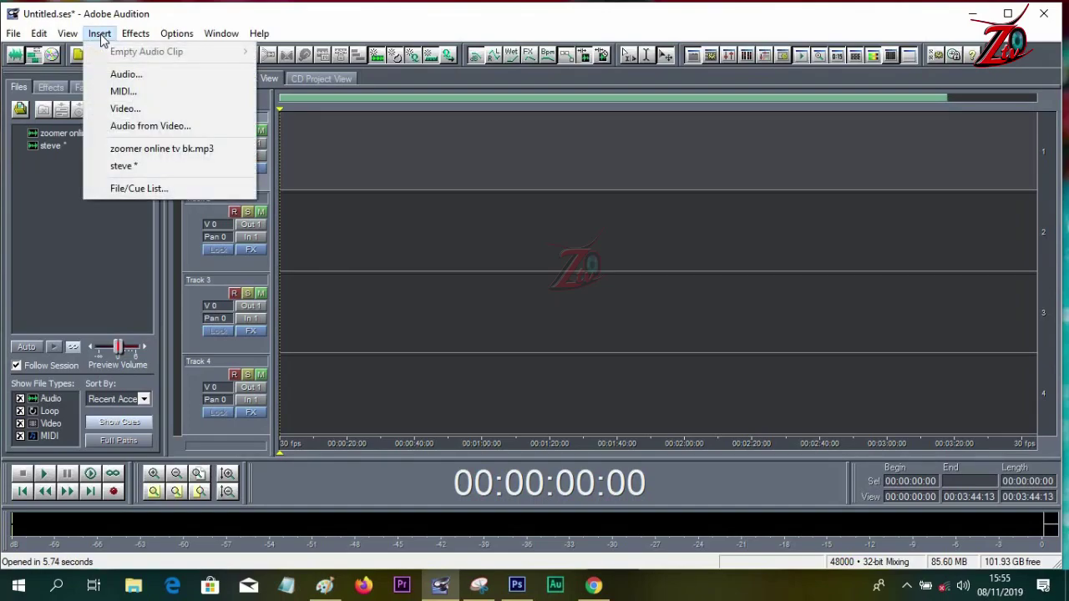
click(127, 76)
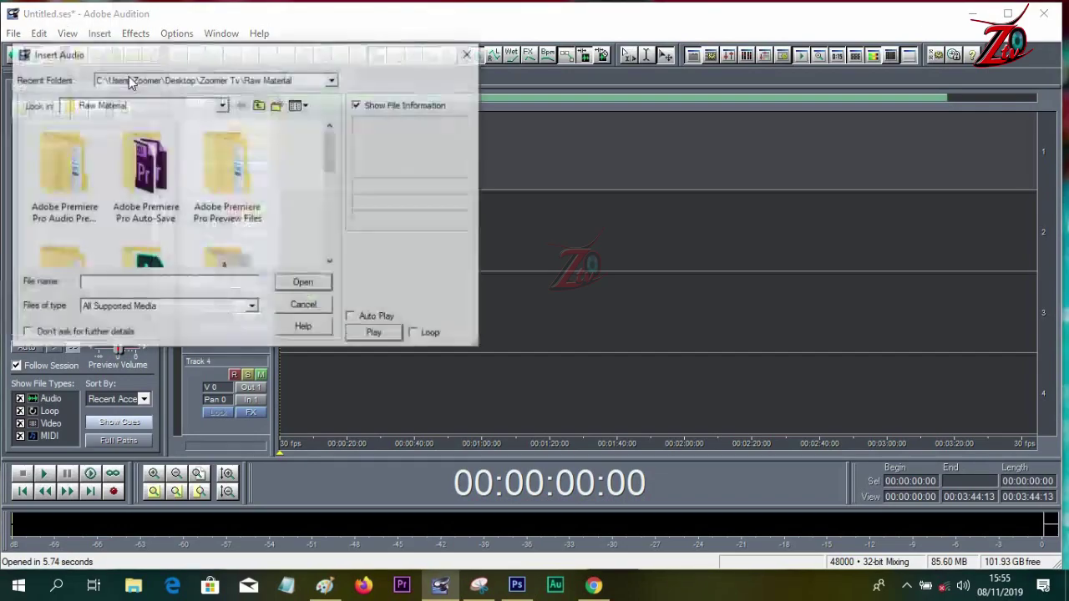
drag(338, 149, 339, 265)
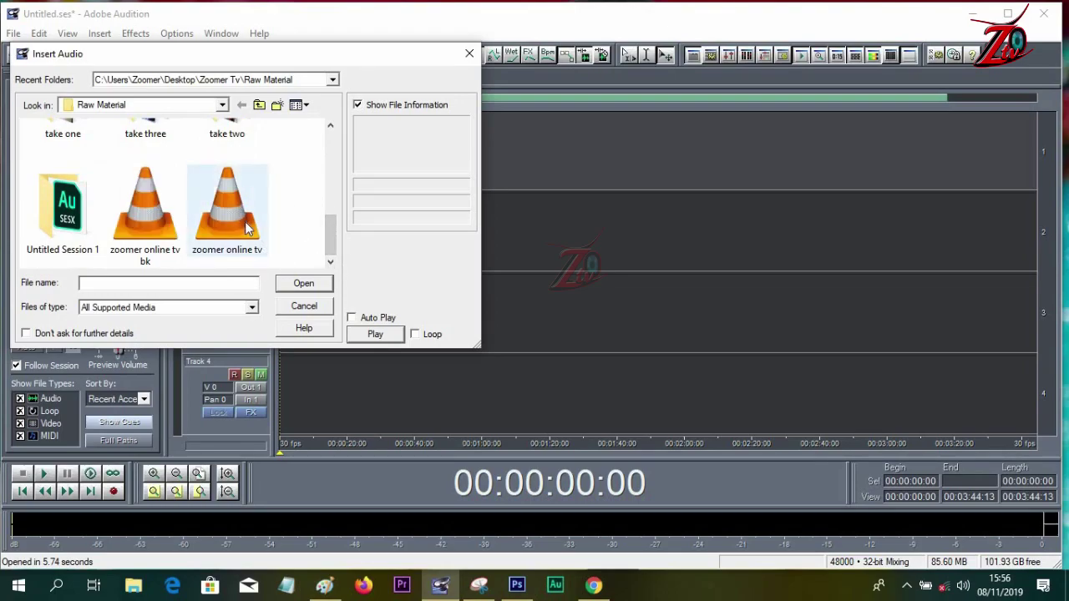
click(171, 234)
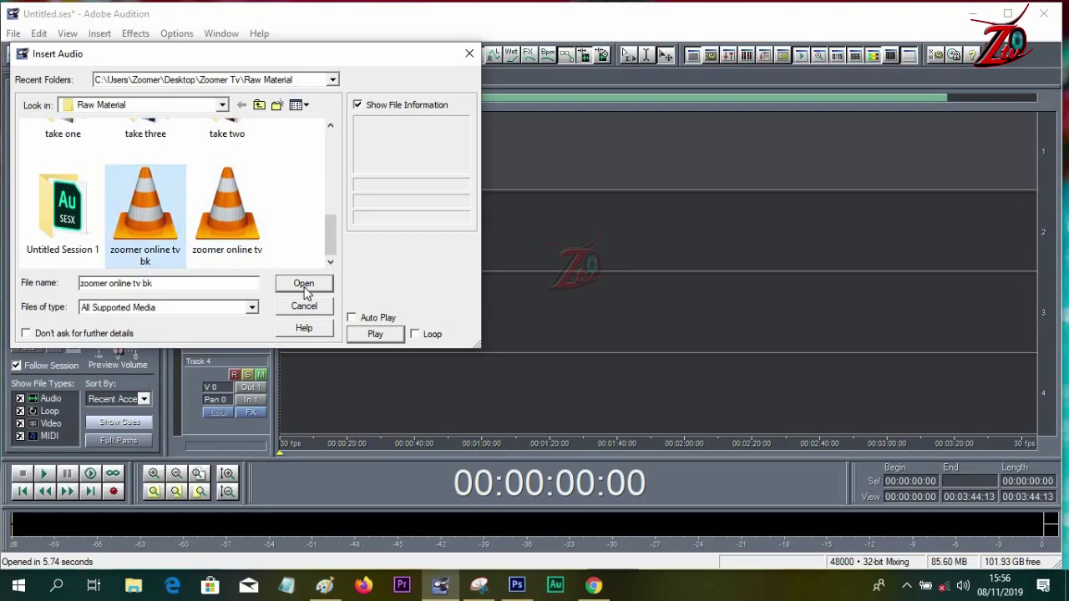
click(469, 54)
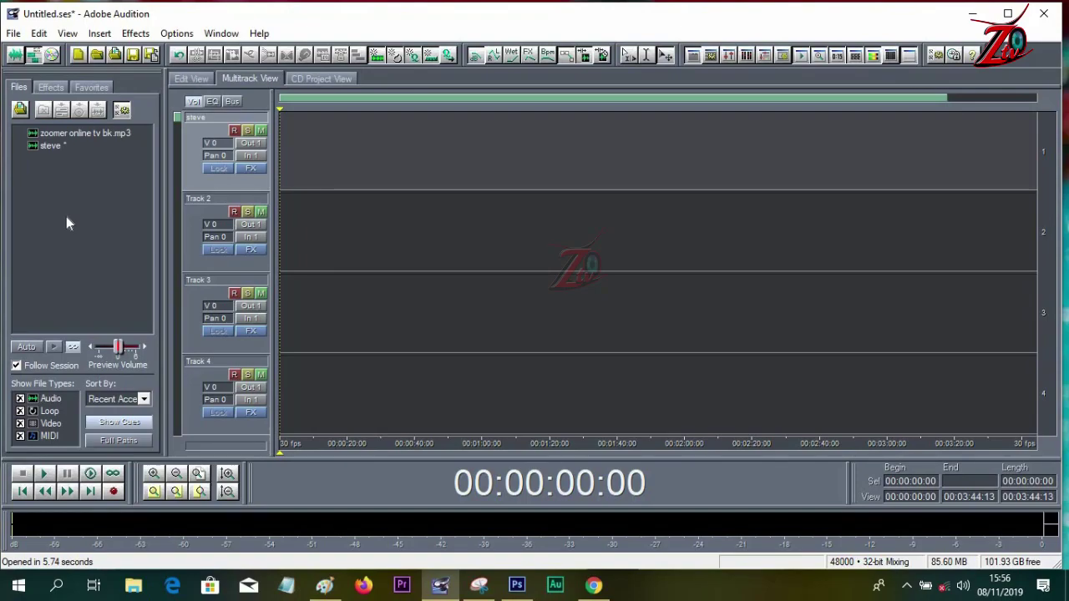
double_click(66, 217)
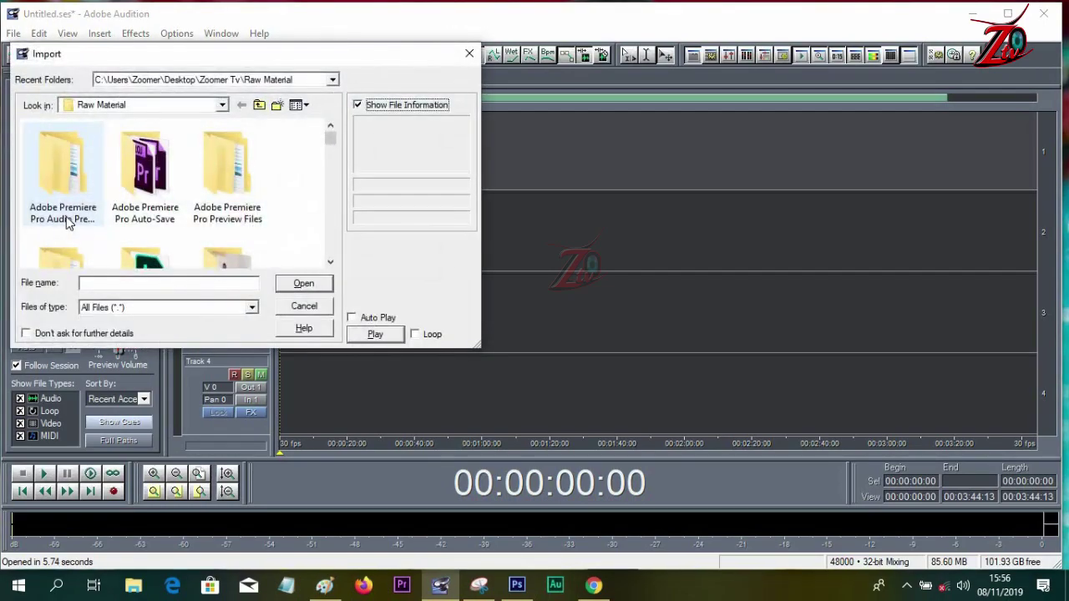
click(469, 53)
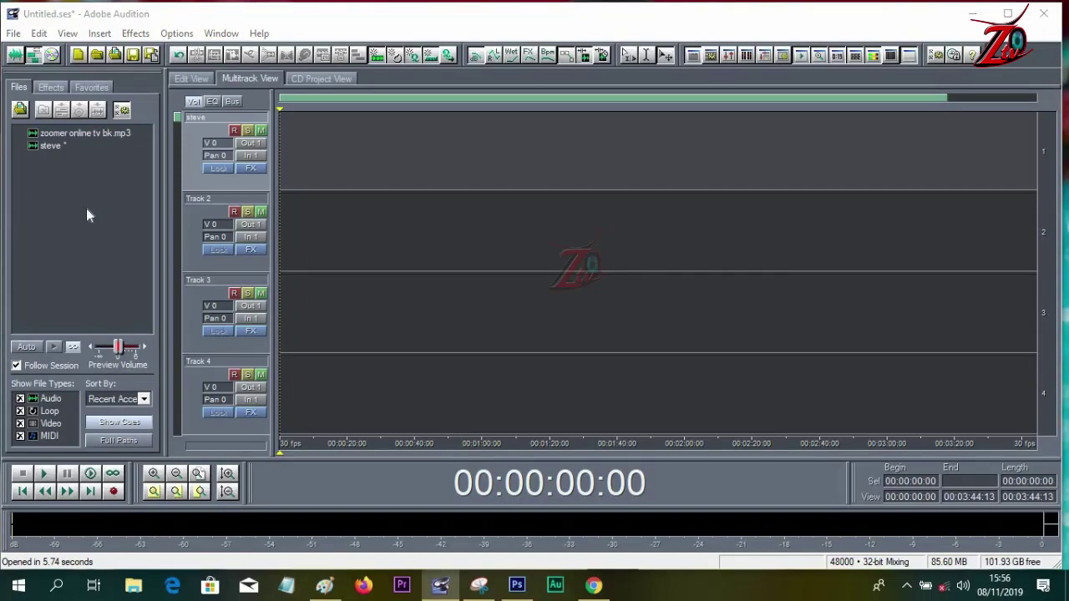
double_click(86, 208)
drag(334, 140, 334, 296)
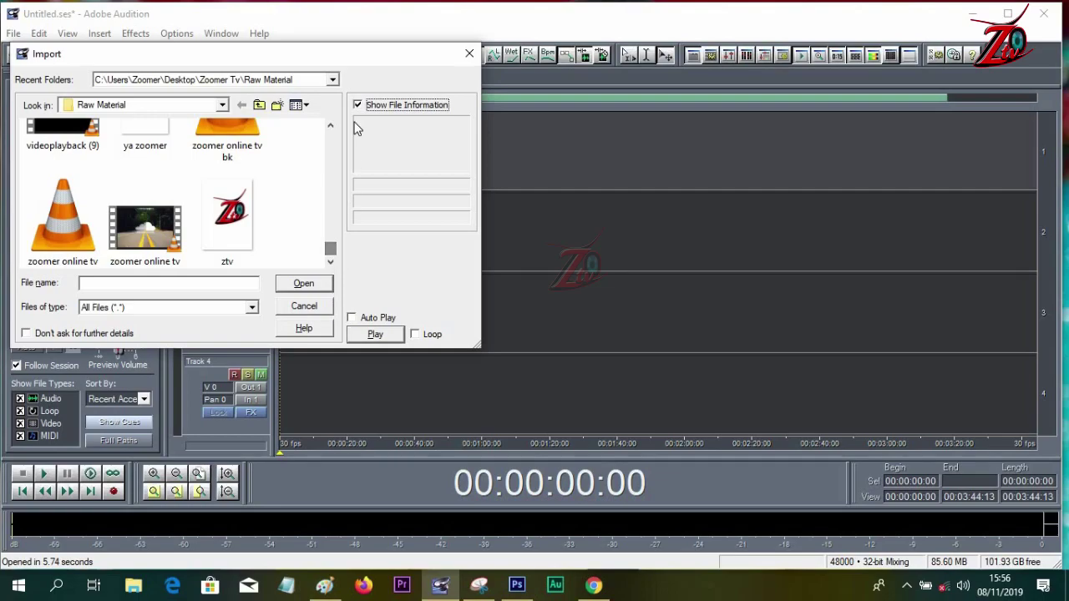
click(469, 54)
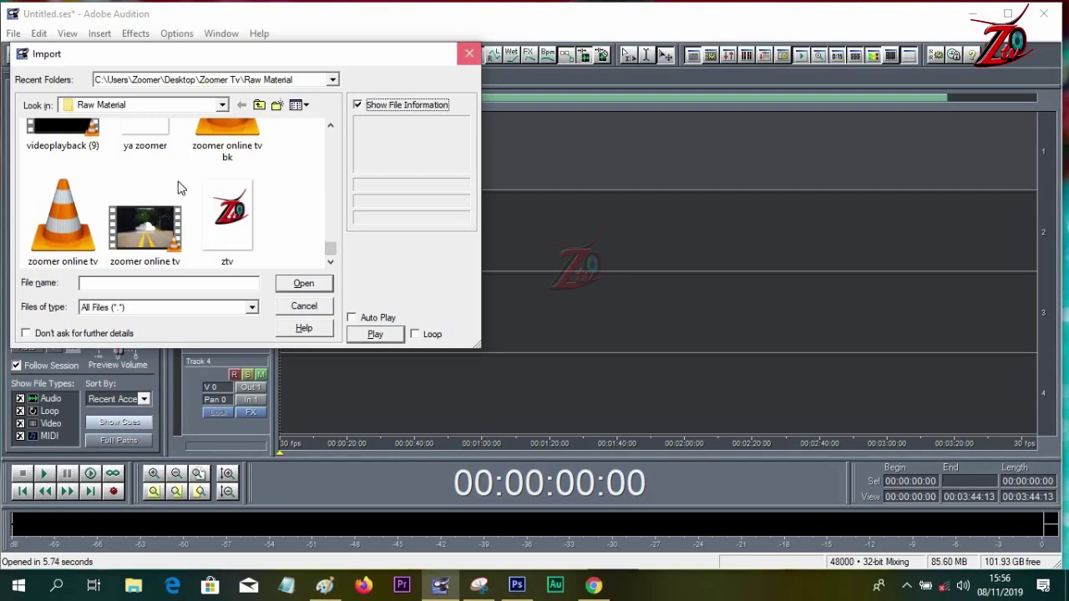